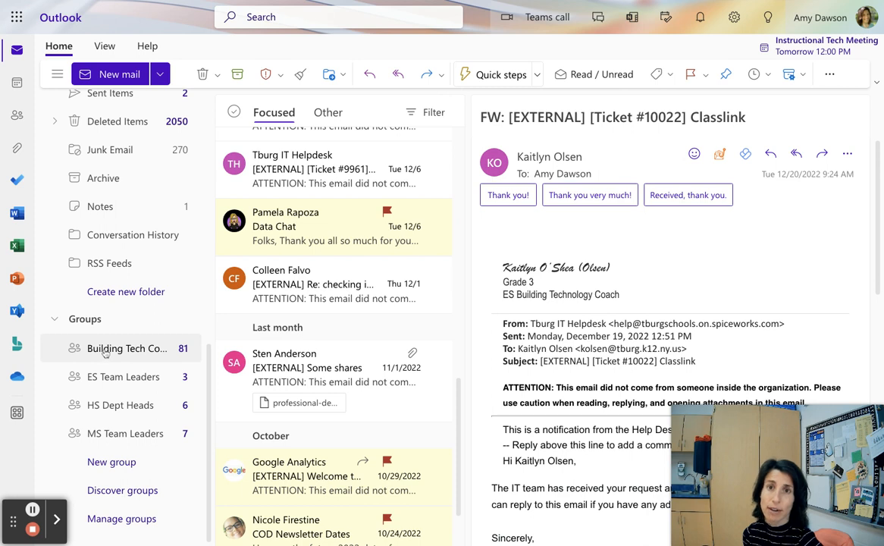
{"action": "left_click", "coordinate": [57, 520]}
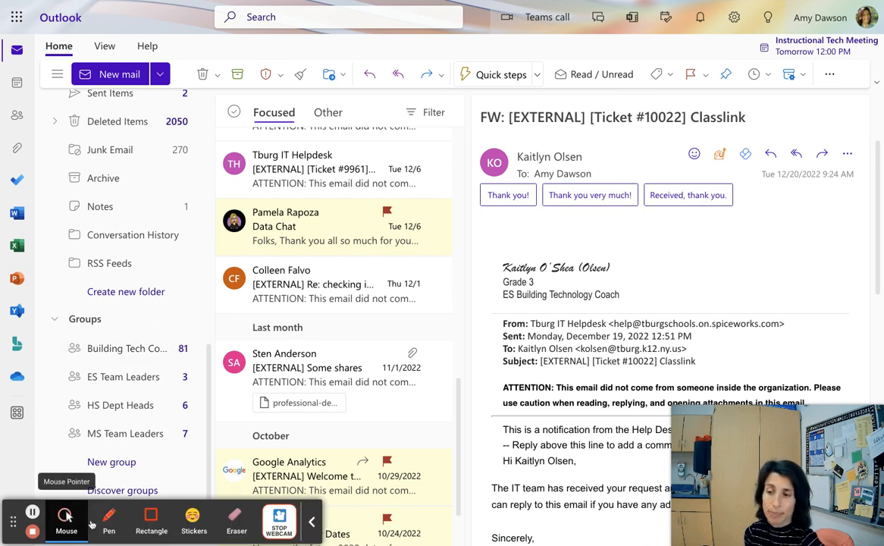
{"action": "left_click", "coordinate": [107, 520]}
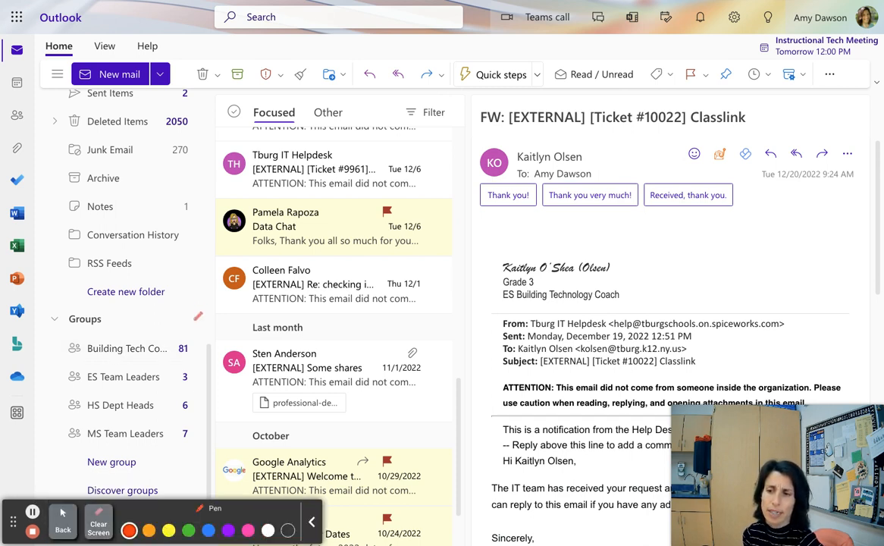
{"action": "mouse_move", "coordinate": [199, 315]}
{"action": "left_mouse_down"}
{"action": "mouse_move", "coordinate": [182, 341]}
{"action": "mouse_move", "coordinate": [189, 318]}
{"action": "left_mouse_up"}
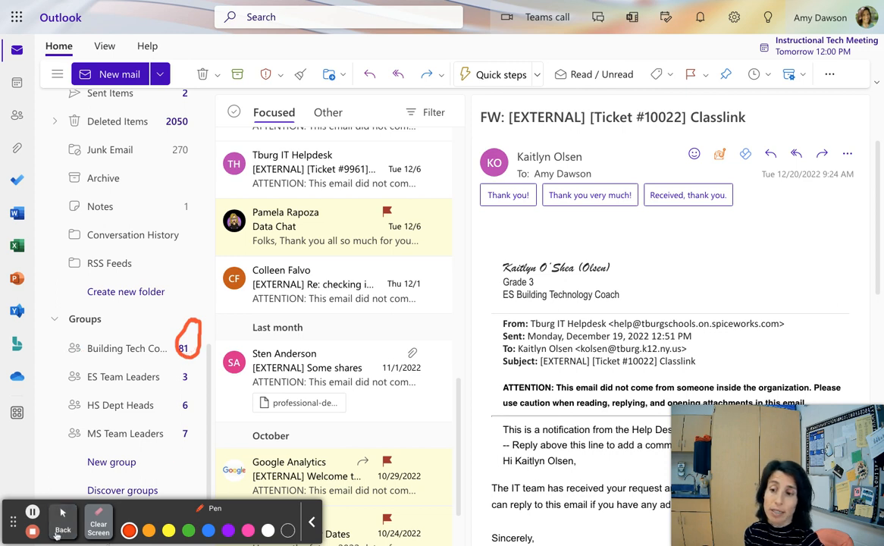
{"action": "left_click", "coordinate": [96, 525]}
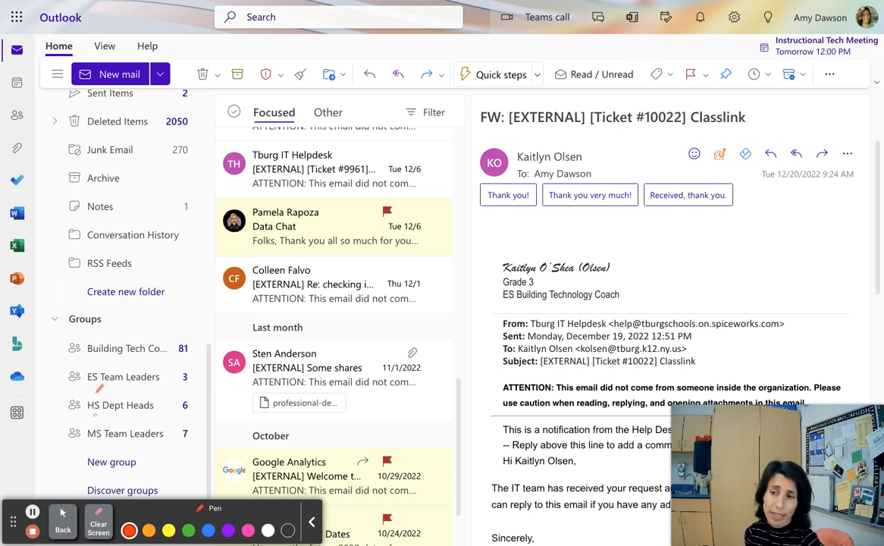
{"action": "left_click", "coordinate": [62, 521]}
- Open the Building Tech Coaches group and look through its conversations
{"action": "left_click", "coordinate": [119, 343]}
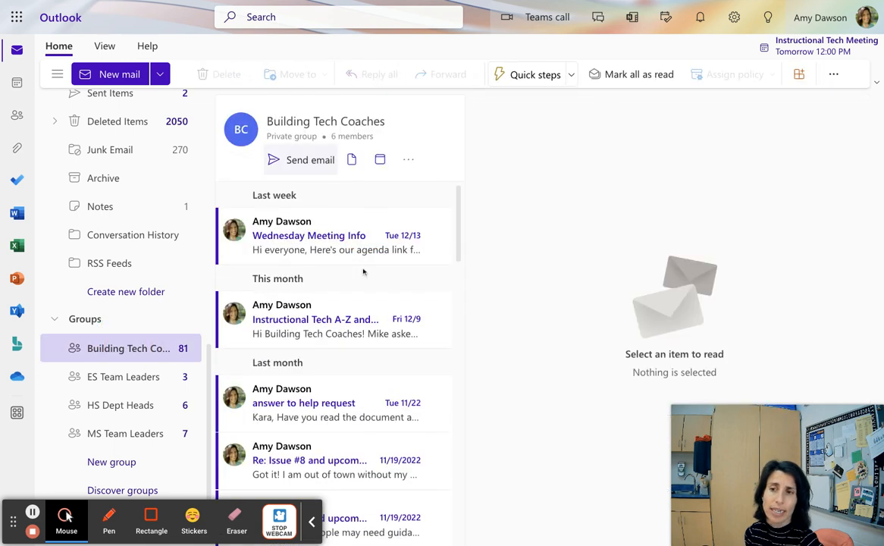
{"action": "scroll", "coordinate": [356, 356], "scroll_direction": "down", "scroll_amount": 5}
{"action": "scroll", "coordinate": [362, 364], "scroll_direction": "down", "scroll_amount": 15}
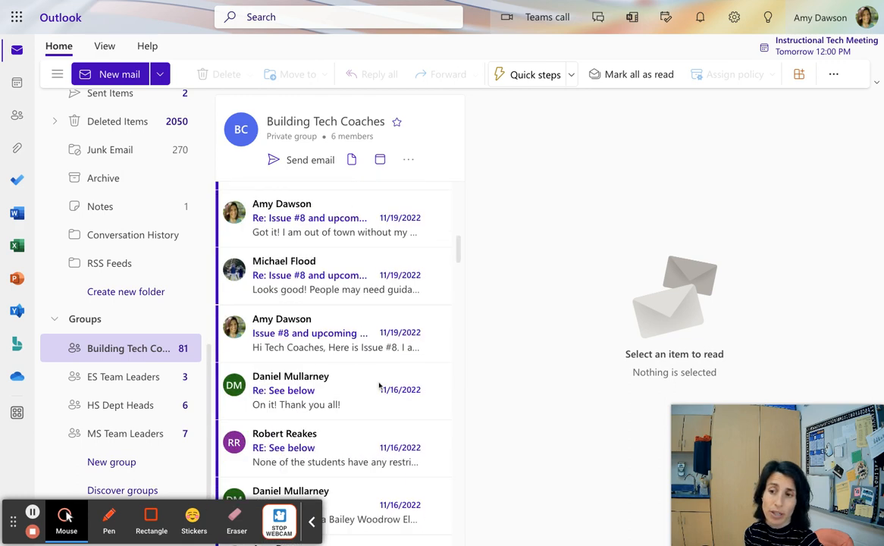
{"action": "scroll", "coordinate": [132, 448], "scroll_direction": "up", "scroll_amount": 5}
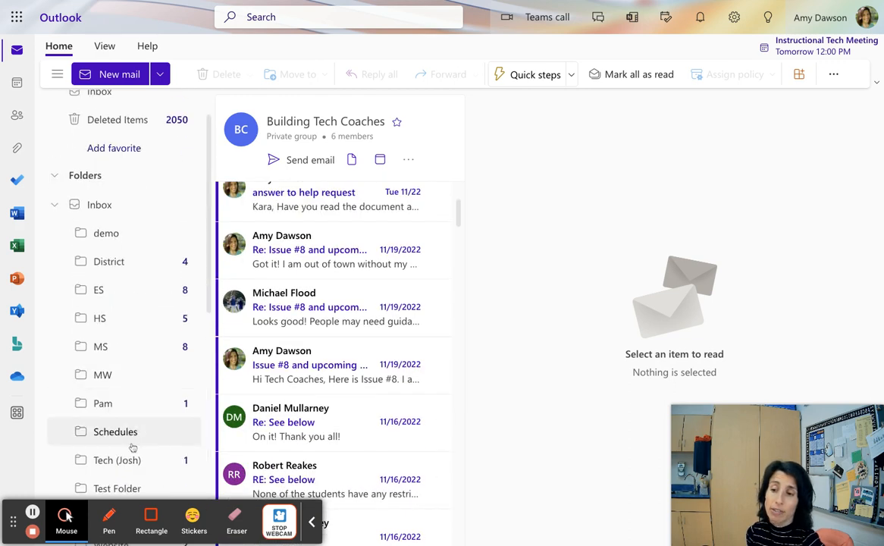
{"action": "left_click", "coordinate": [311, 522]}
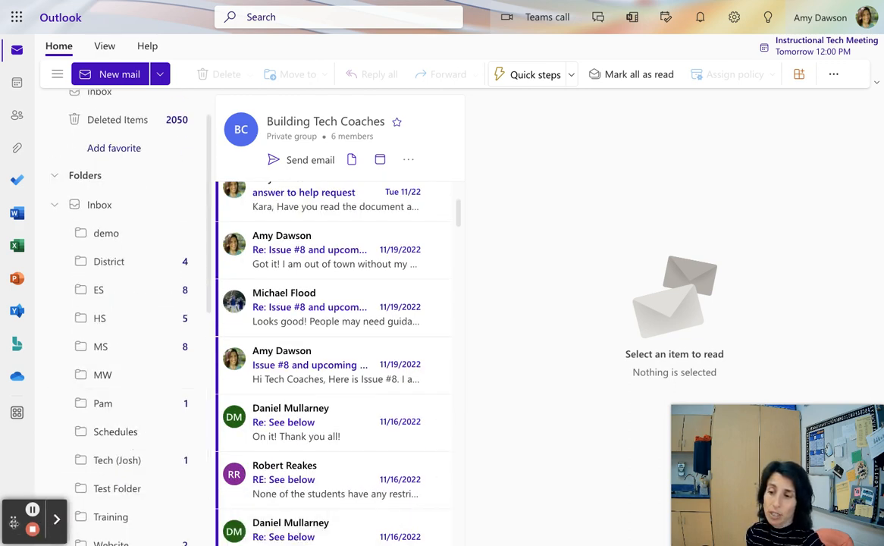
{"action": "left_click_drag", "start_coordinate": [14, 522], "coordinate": [806, 357]}
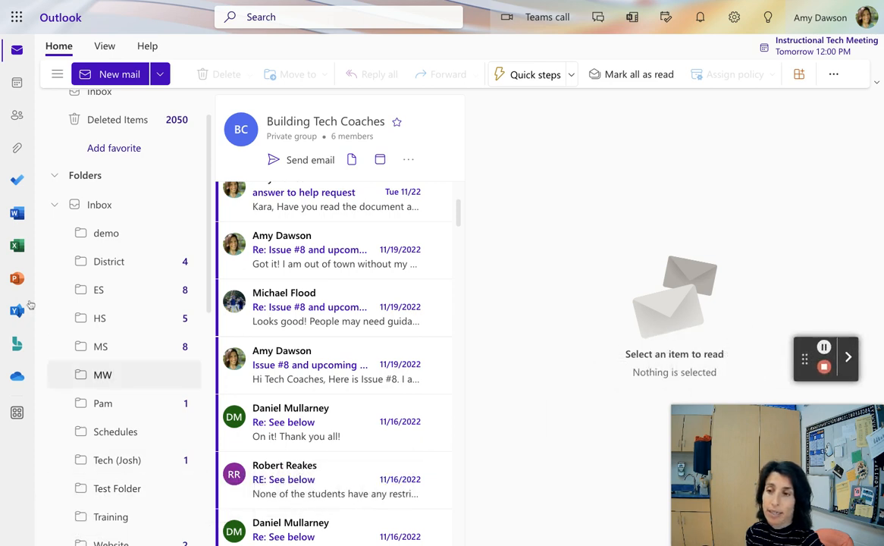
- View the Discover groups dialog, close it, and open the group management page
{"action": "scroll", "coordinate": [124, 460], "scroll_direction": "down", "scroll_amount": 5}
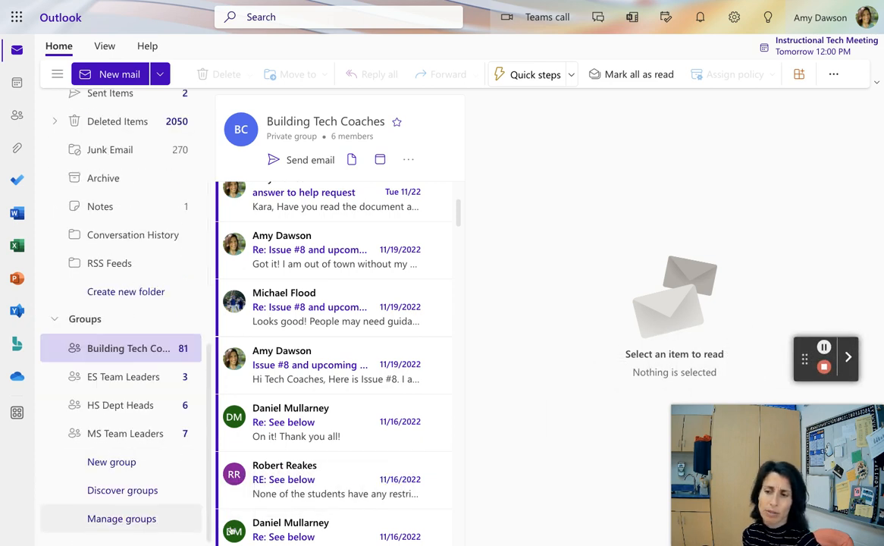
{"action": "left_click", "coordinate": [105, 492]}
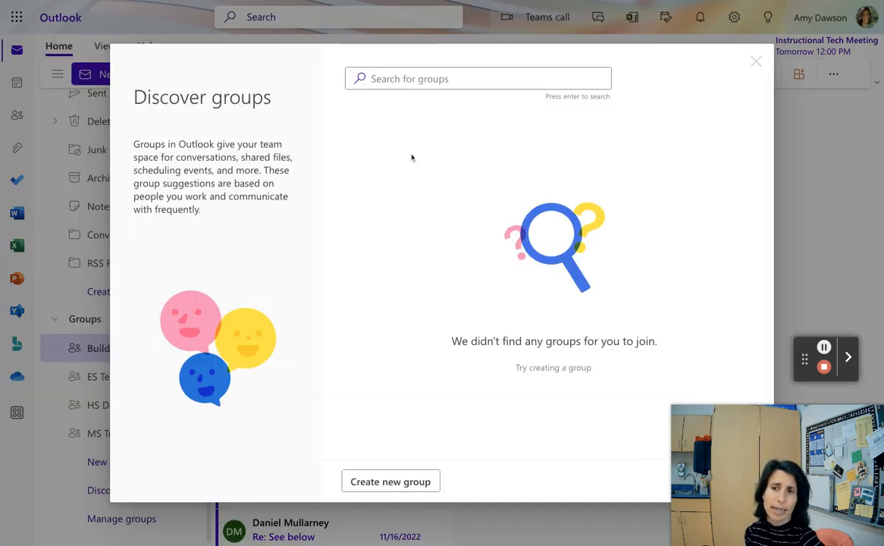
{"action": "left_click", "coordinate": [757, 60]}
{"action": "left_click", "coordinate": [111, 525]}
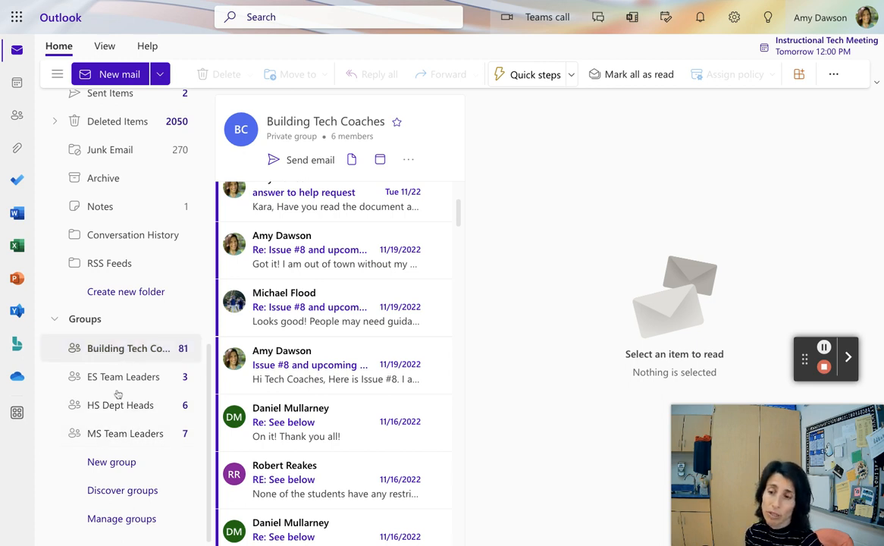
- Start a new group named "Test" with the description "To show you this in Outlook."
{"action": "left_click", "coordinate": [123, 461]}
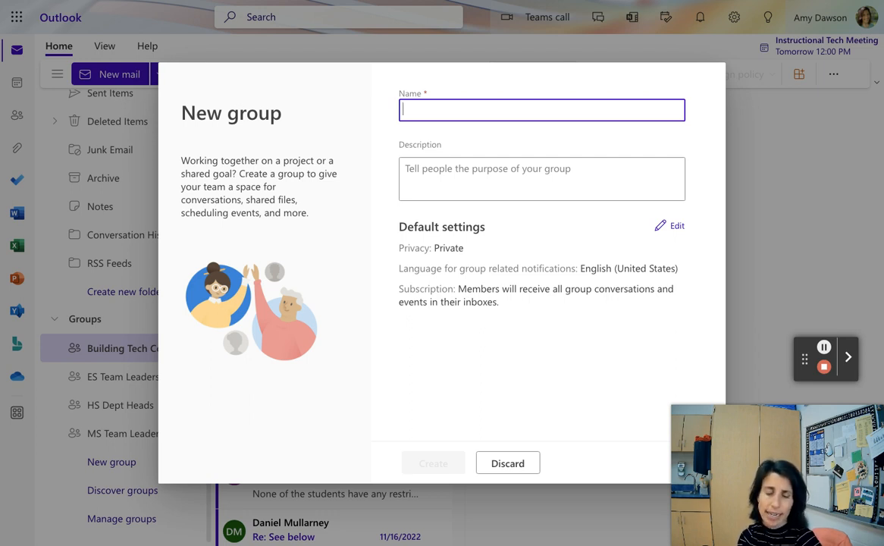
{"action": "type", "text": "Test"}
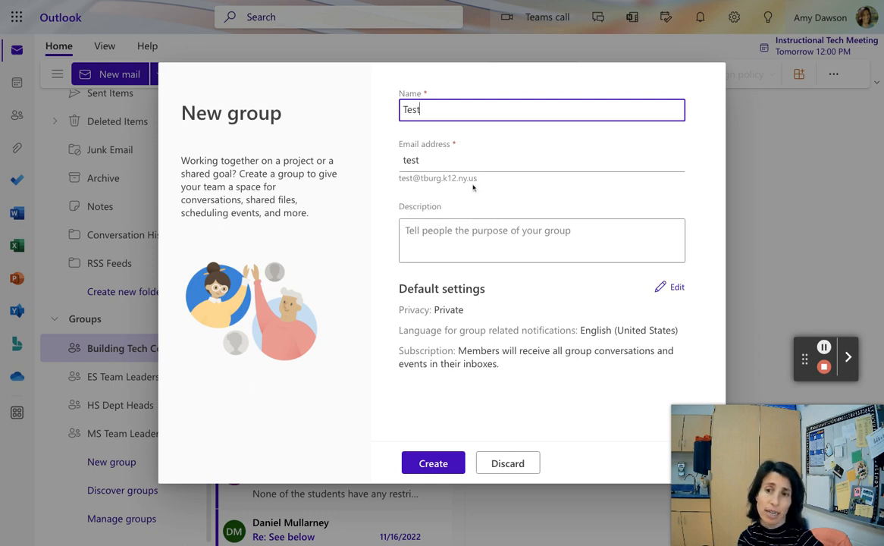
{"action": "left_click", "coordinate": [438, 233]}
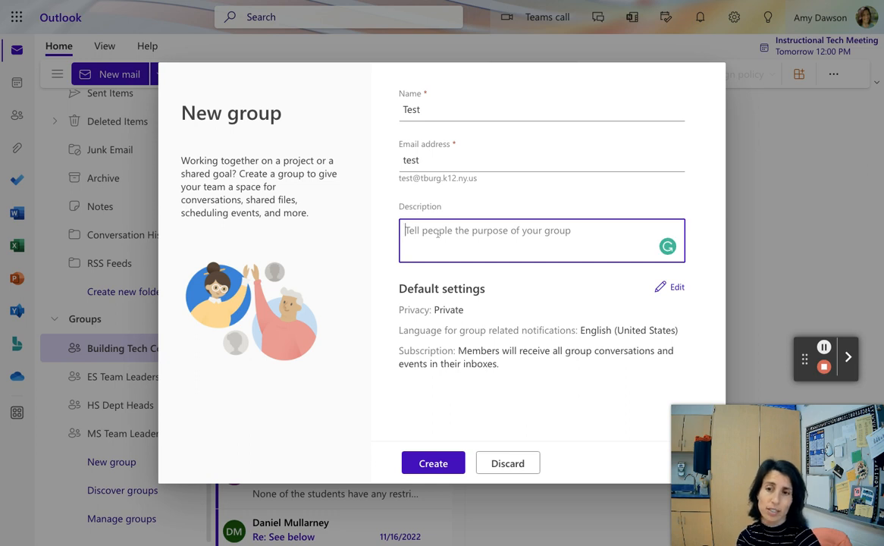
{"action": "type", "text": "To show yo"}
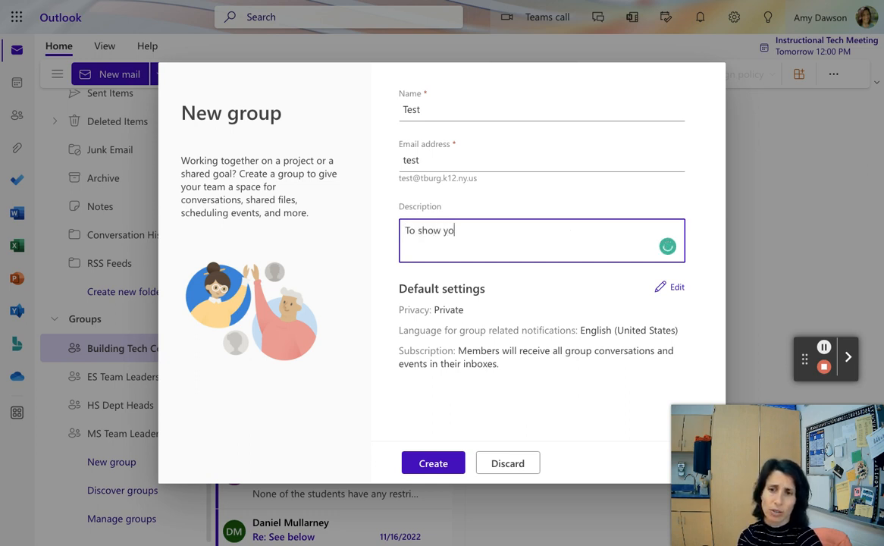
{"action": "type", "text": "u this in OUtlo"}
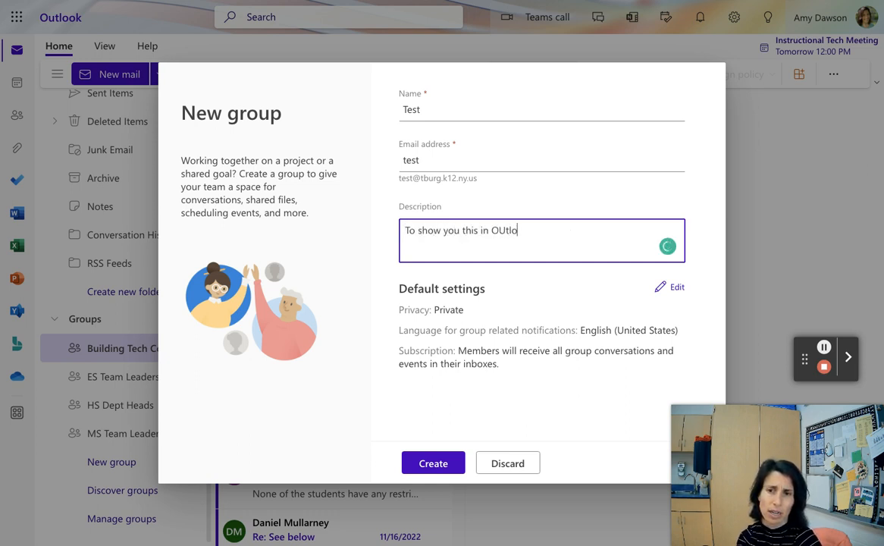
{"action": "type", "text": "o"}
{"action": "type", "text": "ut"}
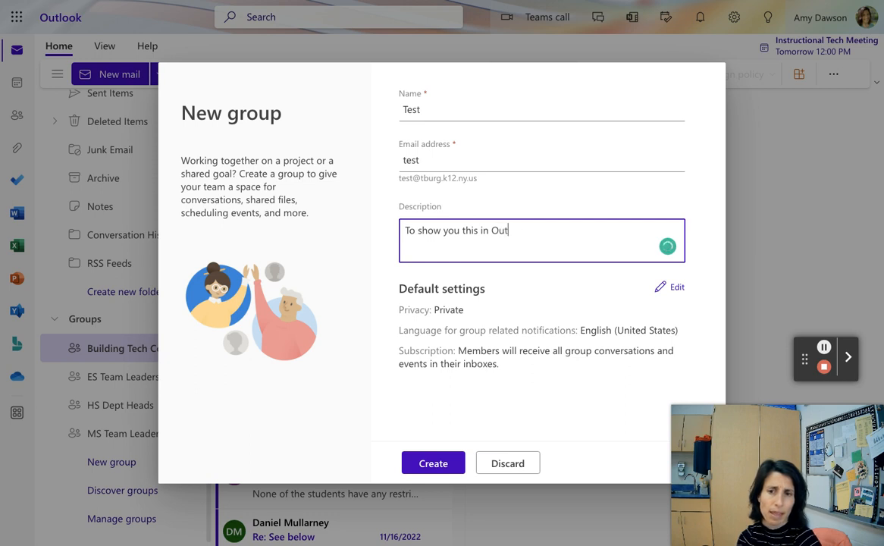
{"action": "type", "text": "look."}
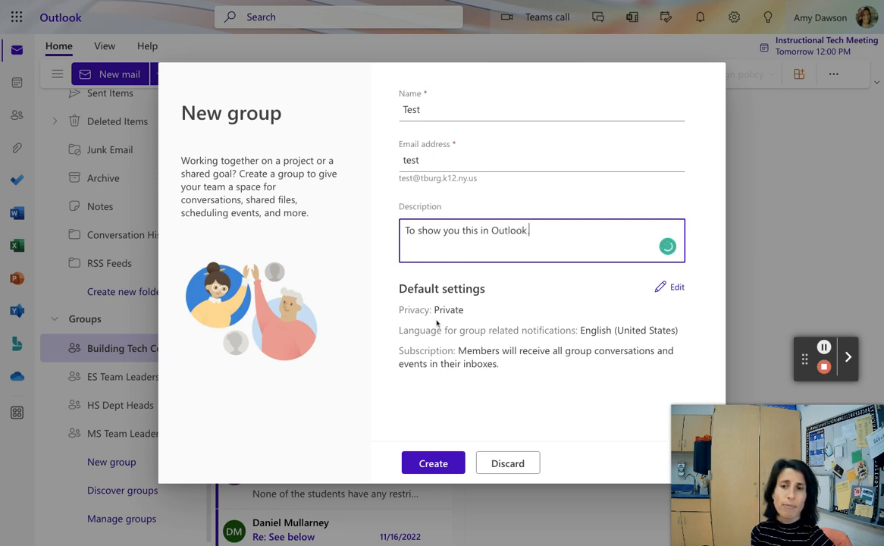
- Edit the new group's default settings, choosing the privacy option "Private - Only approved members can see what's inside"
{"action": "left_click", "coordinate": [671, 288]}
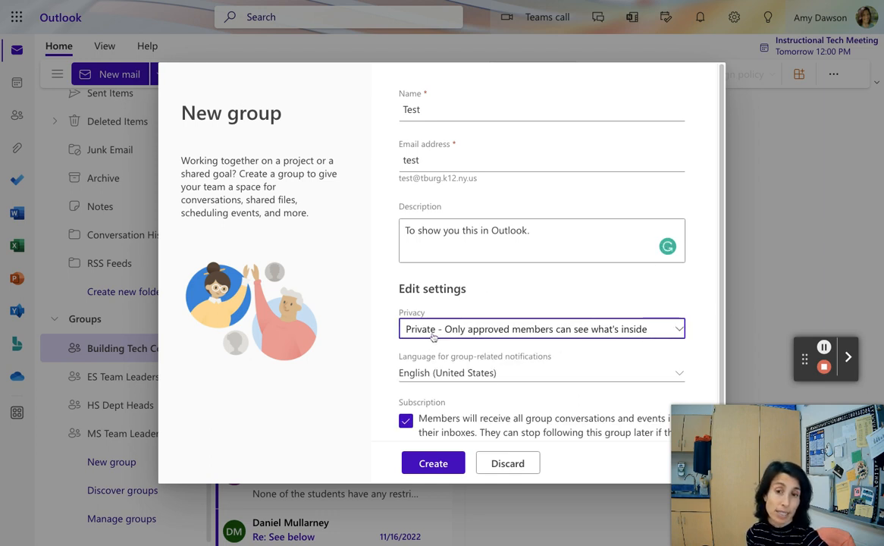
{"action": "left_click", "coordinate": [616, 328]}
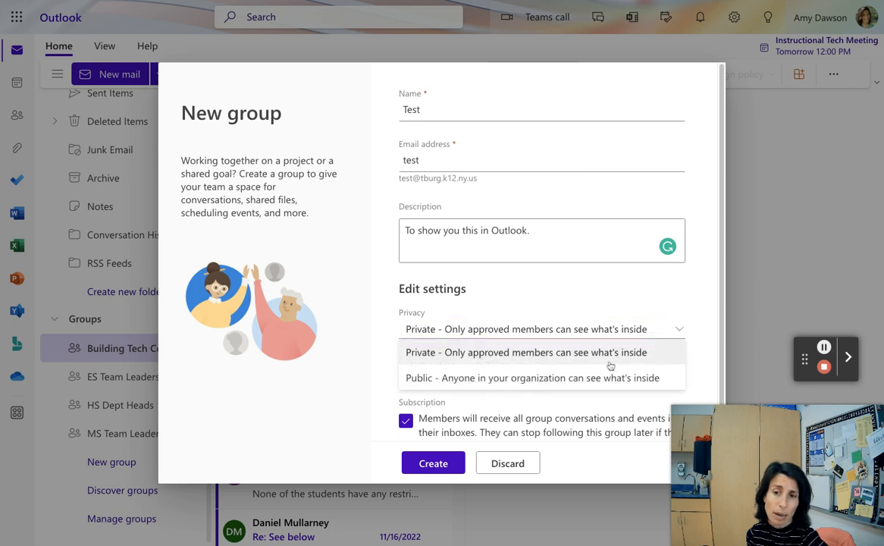
{"action": "left_click", "coordinate": [570, 353]}
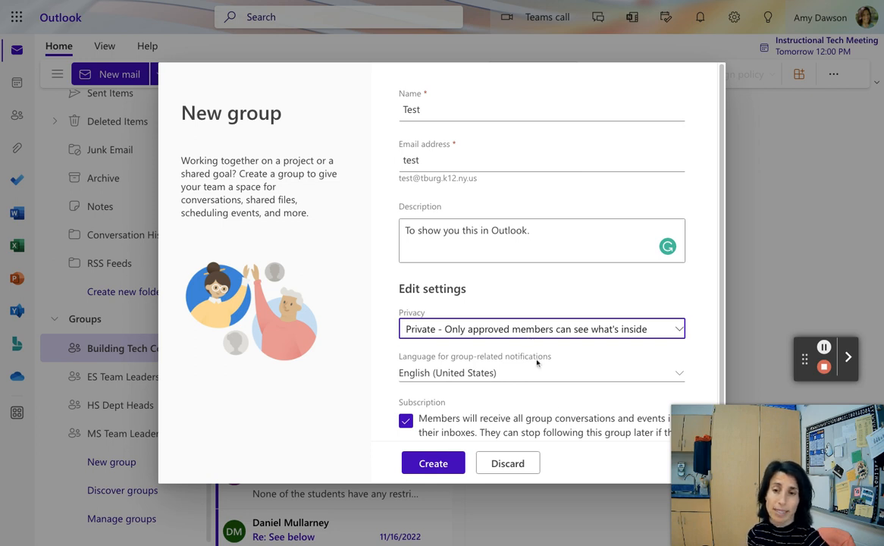
{"action": "scroll", "coordinate": [558, 370], "scroll_direction": "down", "scroll_amount": 1}
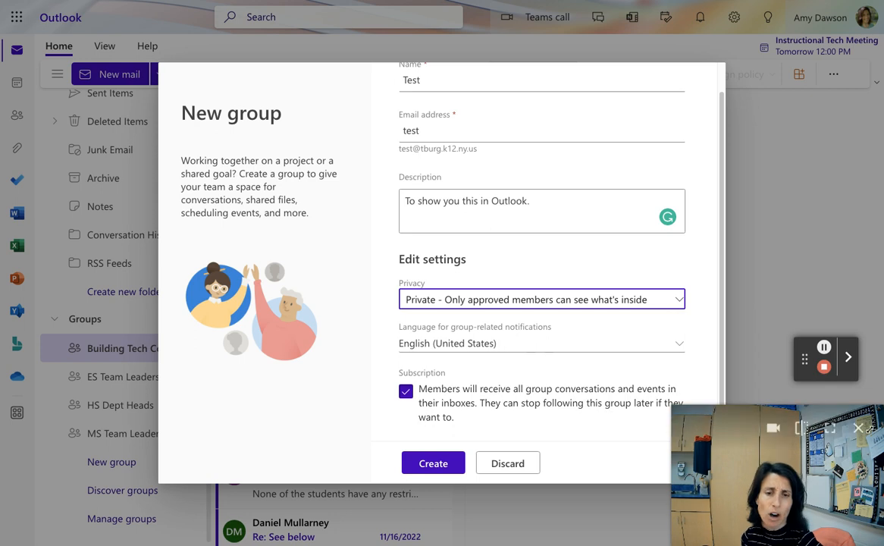
{"action": "left_click", "coordinate": [858, 430]}
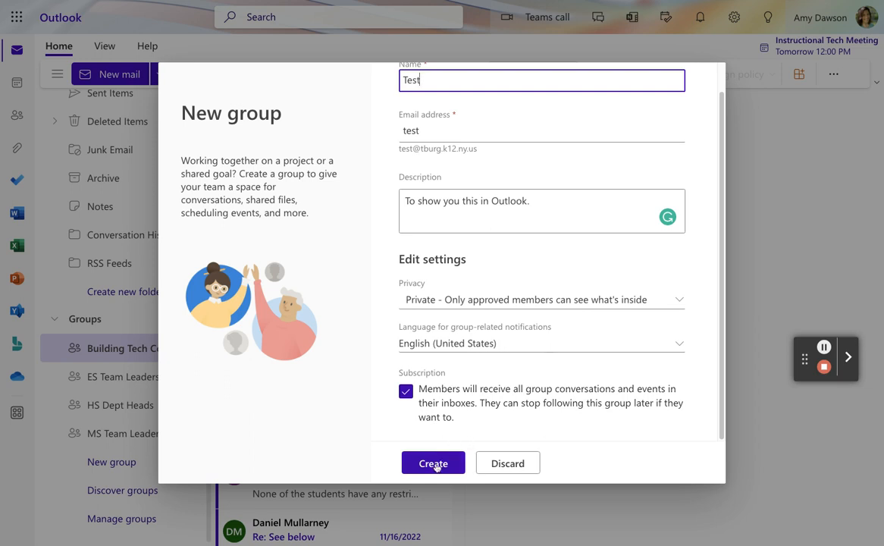
{"action": "scroll", "coordinate": [598, 365], "scroll_direction": "up", "scroll_amount": 1}
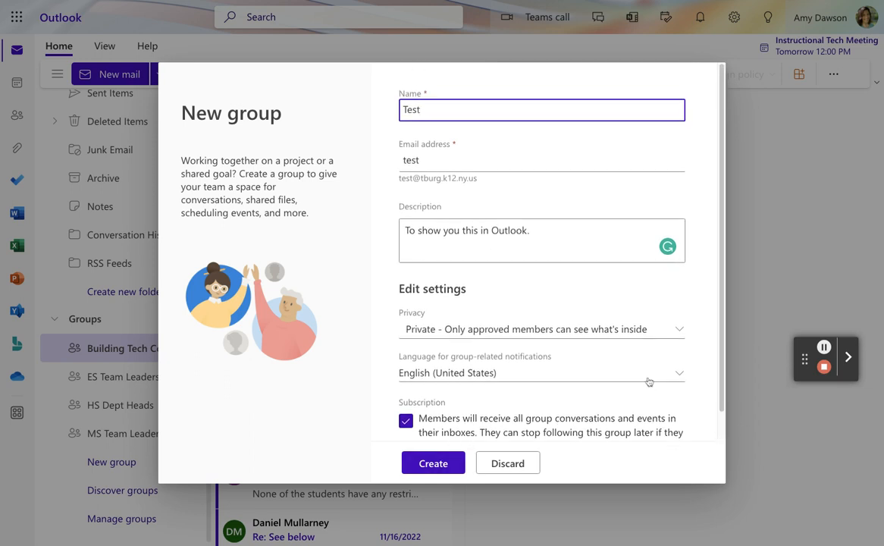
- Create the Test group and skip adding members for now
{"action": "left_click", "coordinate": [508, 465]}
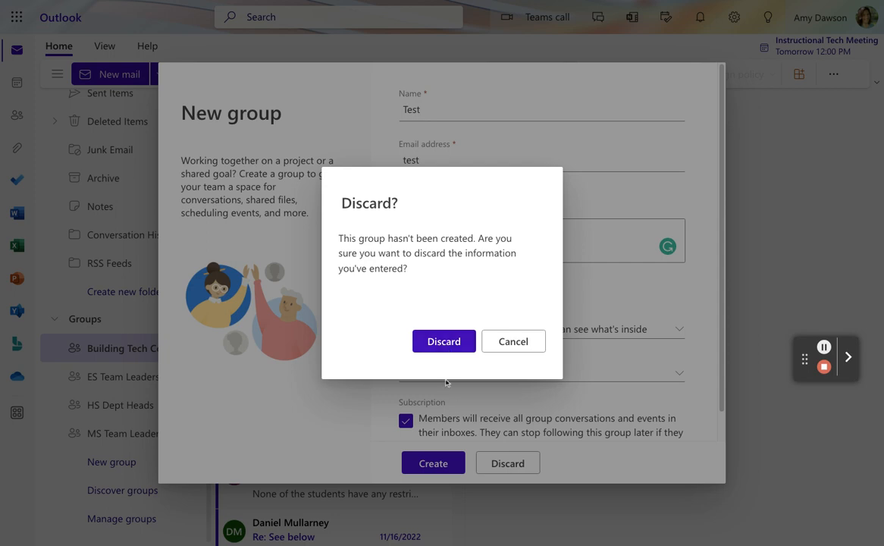
{"action": "left_click", "coordinate": [504, 344]}
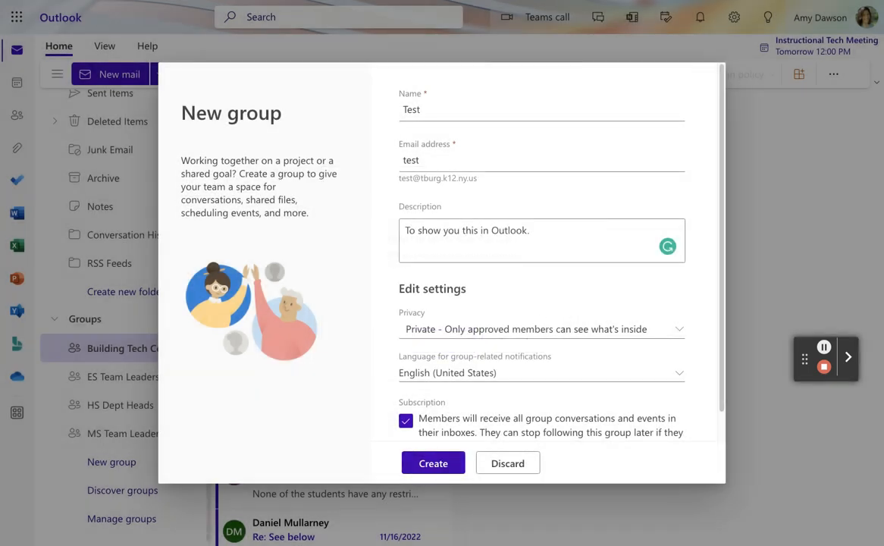
{"action": "left_click", "coordinate": [433, 463]}
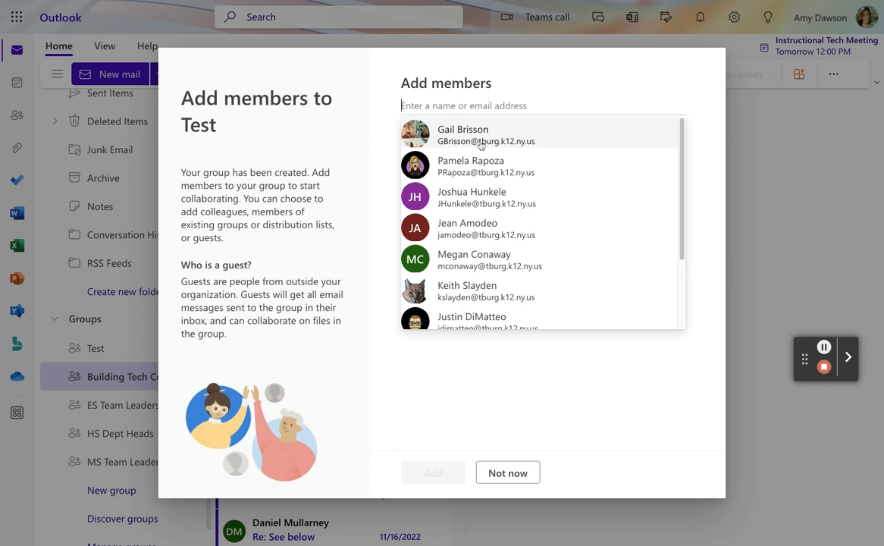
{"action": "left_click", "coordinate": [512, 472]}
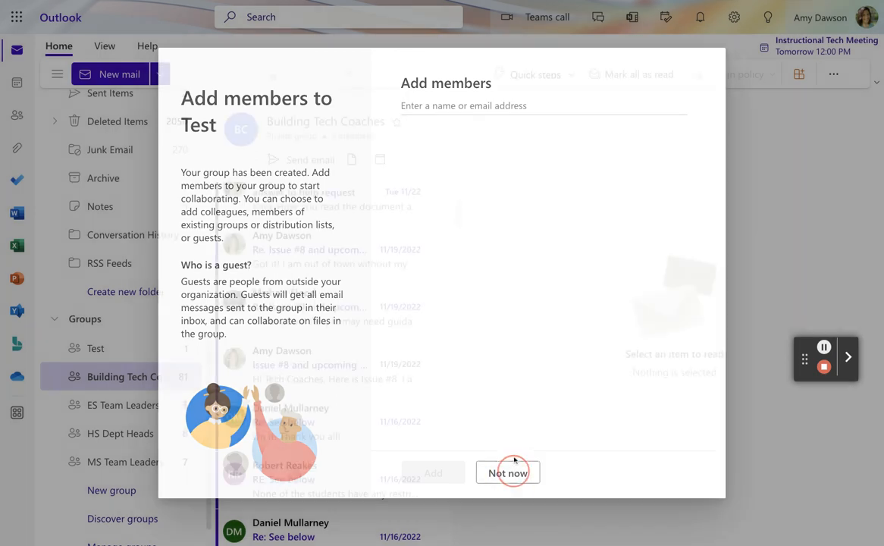
- Open the new Test group and bring up its group settings
{"action": "scroll", "coordinate": [110, 486], "scroll_direction": "down", "scroll_amount": 1}
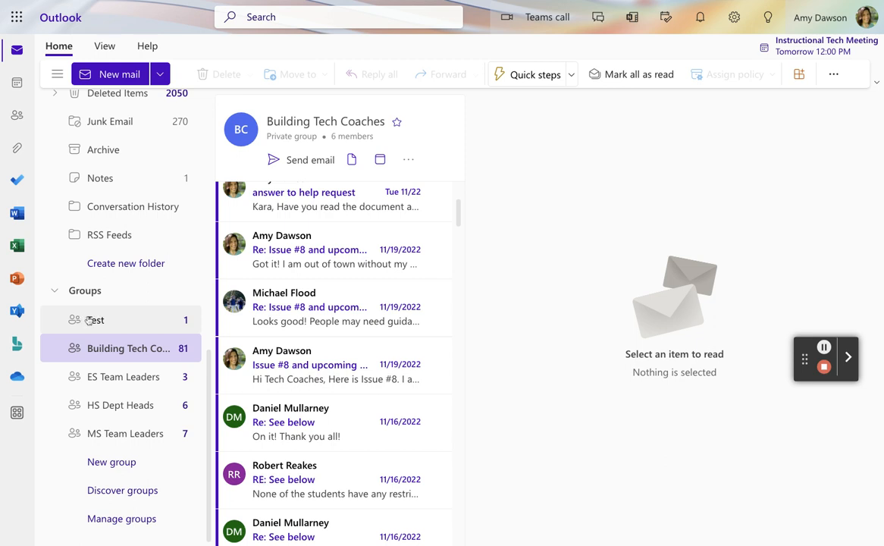
{"action": "left_click", "coordinate": [139, 319]}
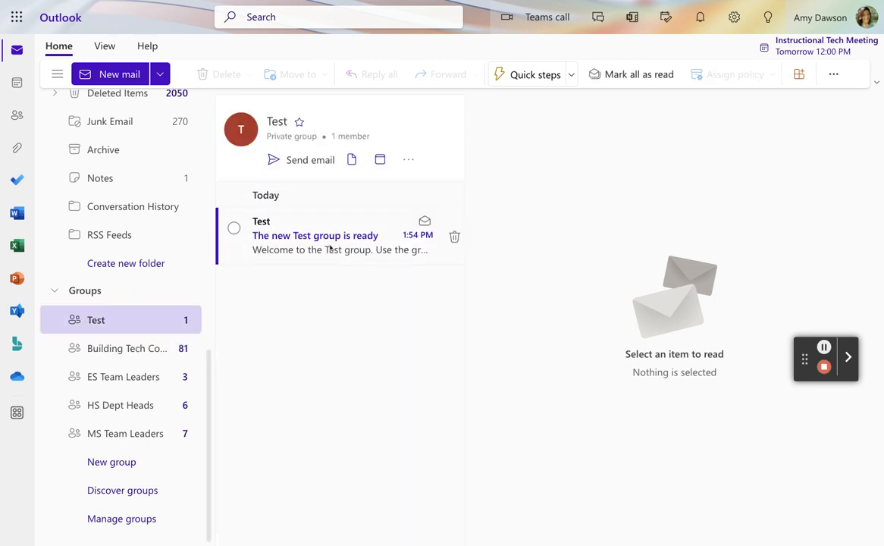
{"action": "right_click", "coordinate": [176, 320]}
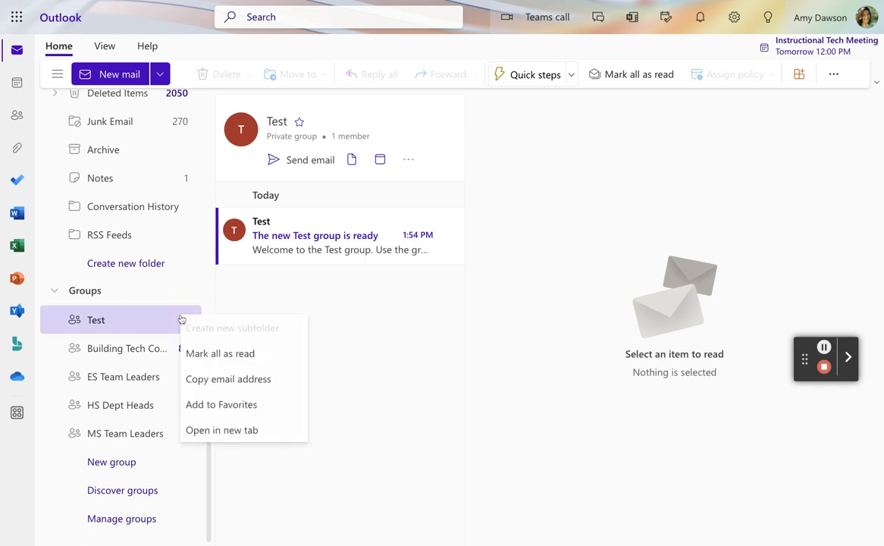
{"action": "left_click", "coordinate": [134, 323]}
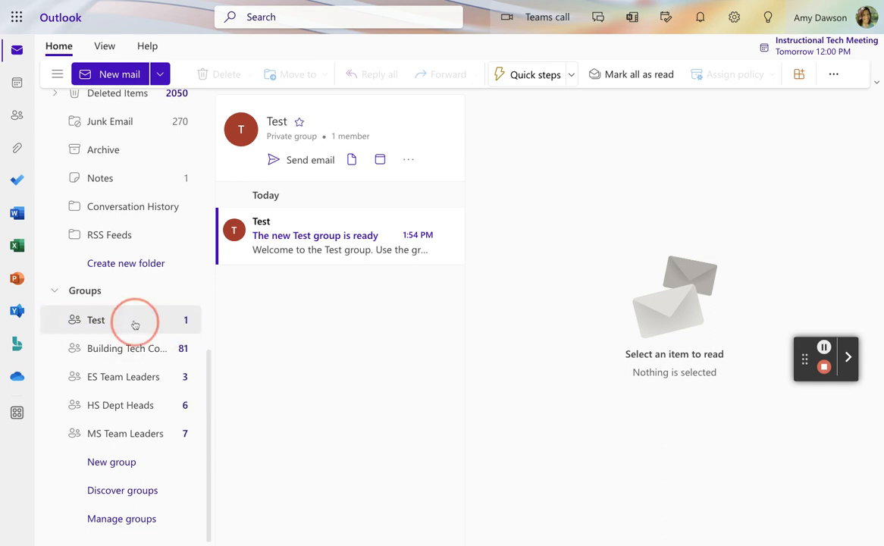
{"action": "left_click", "coordinate": [411, 165]}
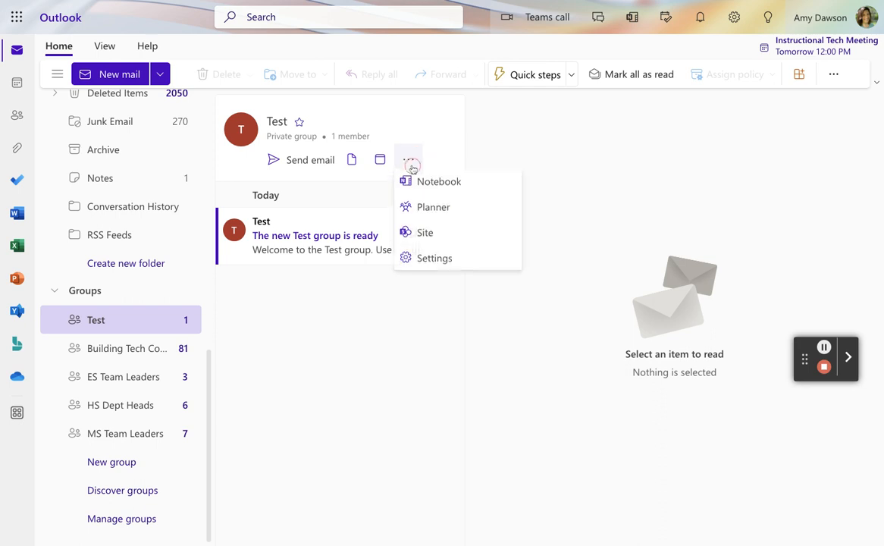
{"action": "left_click", "coordinate": [429, 266]}
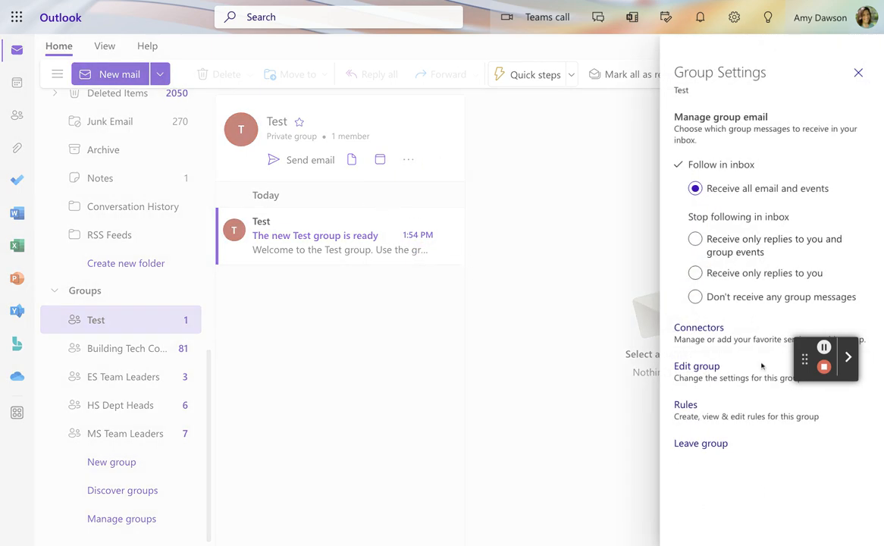
- Open the Test group for editing and delete it, acknowledging that all group content will be deleted
{"action": "left_click", "coordinate": [697, 366]}
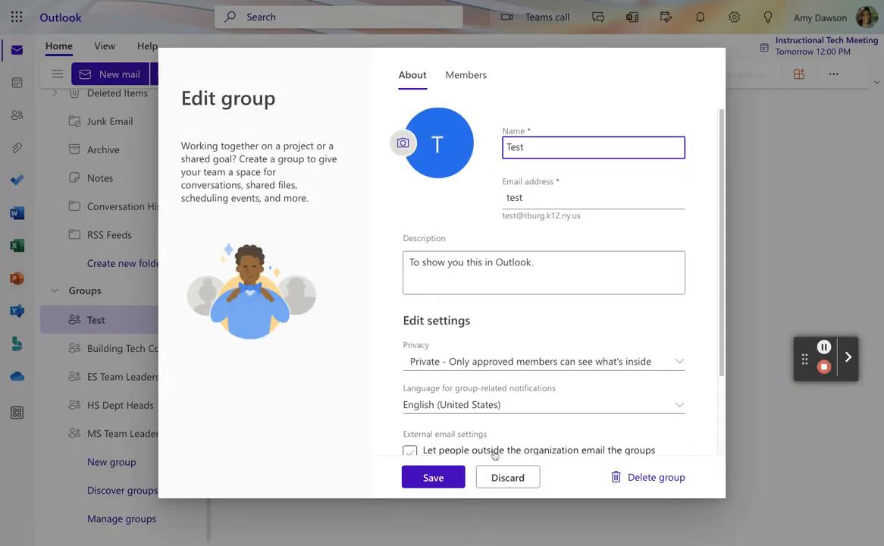
{"action": "scroll", "coordinate": [494, 454], "scroll_direction": "down", "scroll_amount": 3}
{"action": "left_click", "coordinate": [486, 476]}
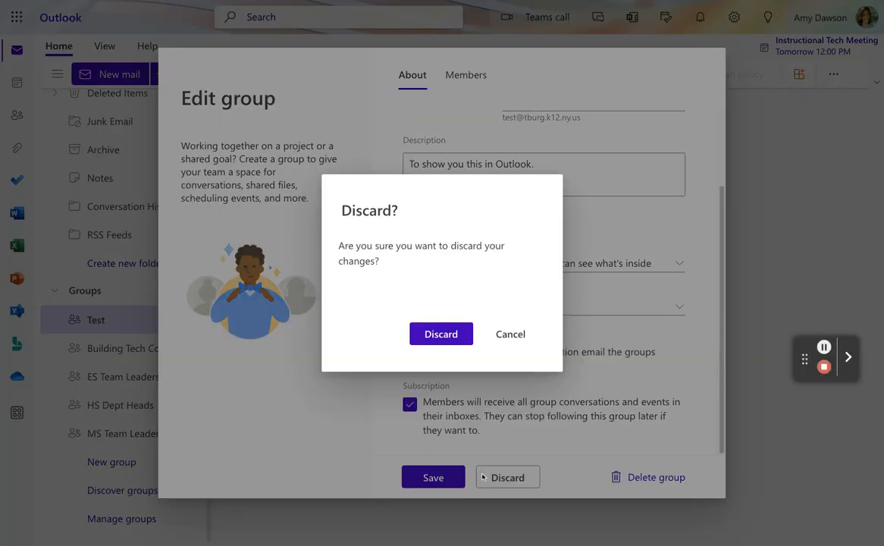
{"action": "left_click", "coordinate": [504, 335]}
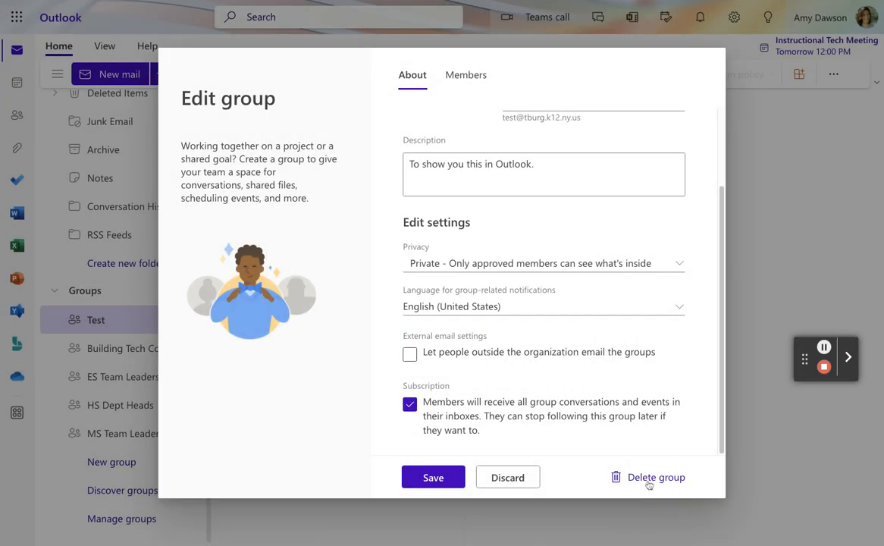
{"action": "left_click", "coordinate": [649, 478]}
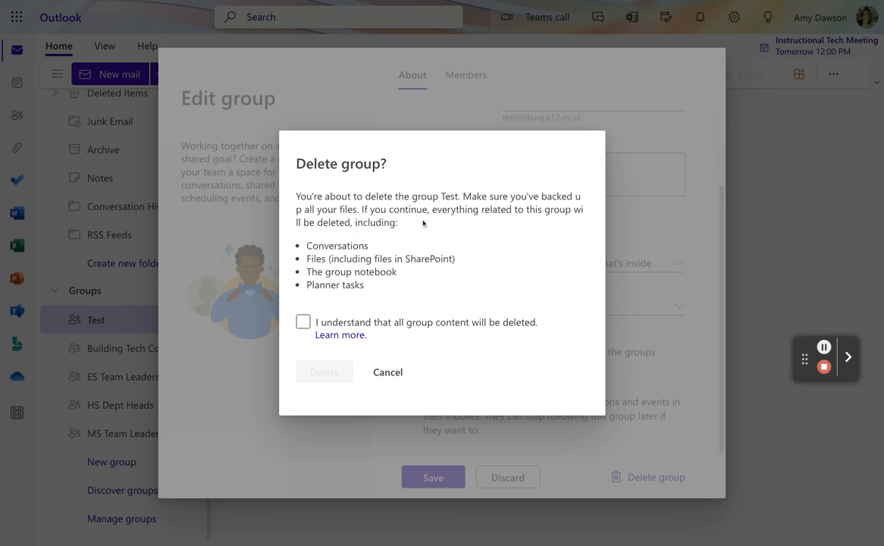
{"action": "left_click", "coordinate": [303, 322]}
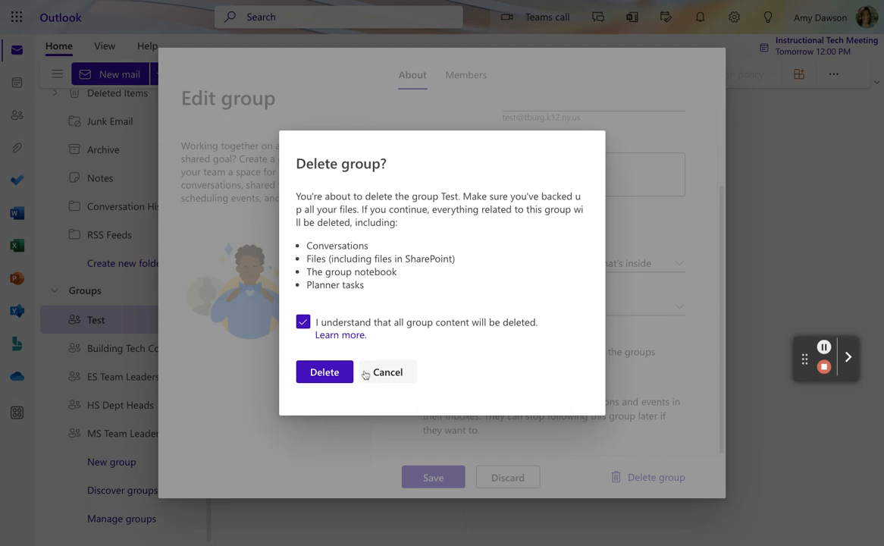
{"action": "left_click", "coordinate": [312, 372]}
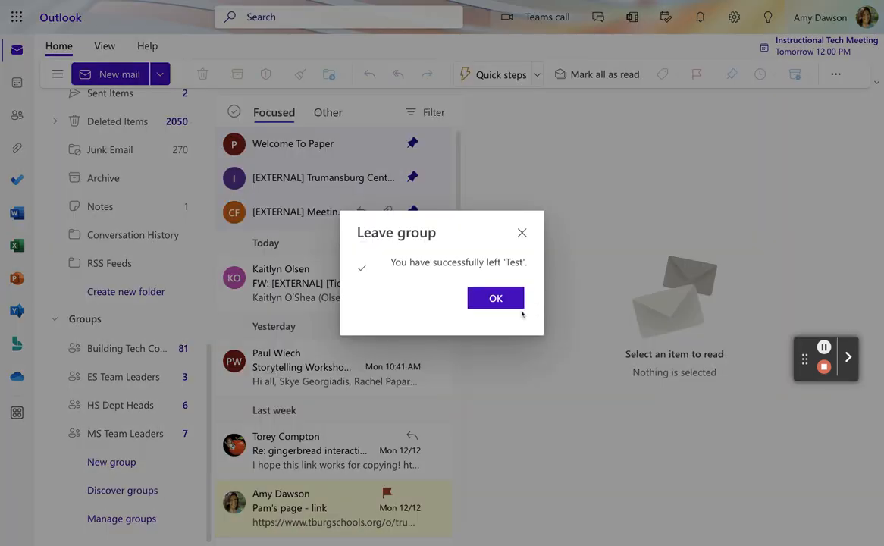
{"action": "left_click", "coordinate": [494, 297]}
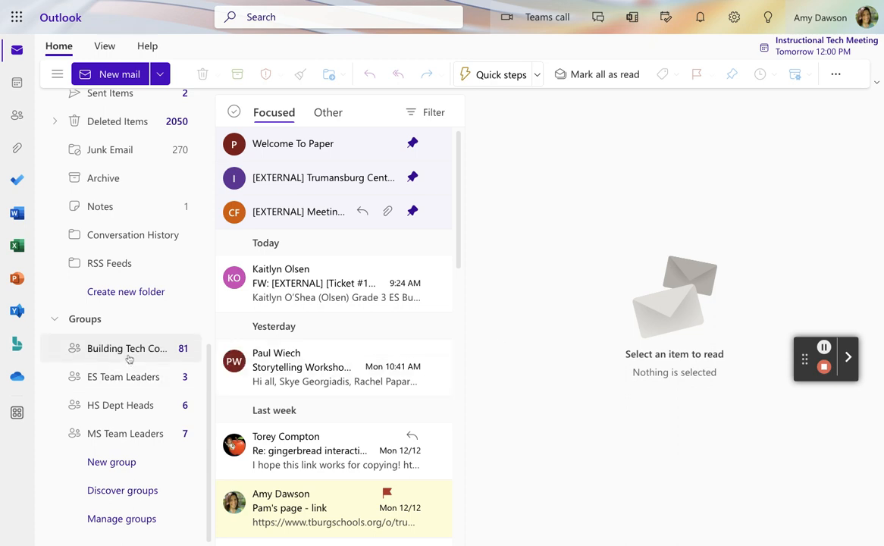
- Open the Building Tech Coaches group and view its details card with the description and members
{"action": "left_click", "coordinate": [122, 350]}
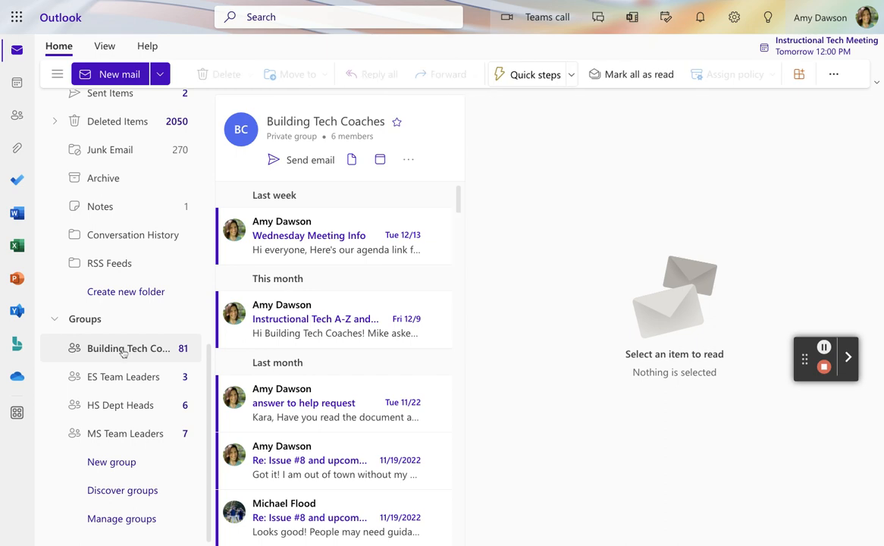
{"action": "left_click", "coordinate": [345, 124]}
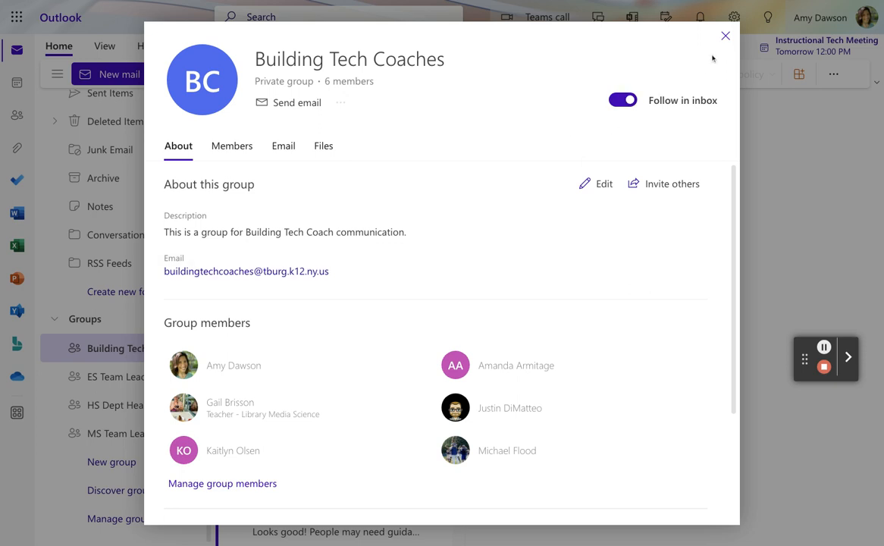
{"action": "left_click", "coordinate": [726, 37]}
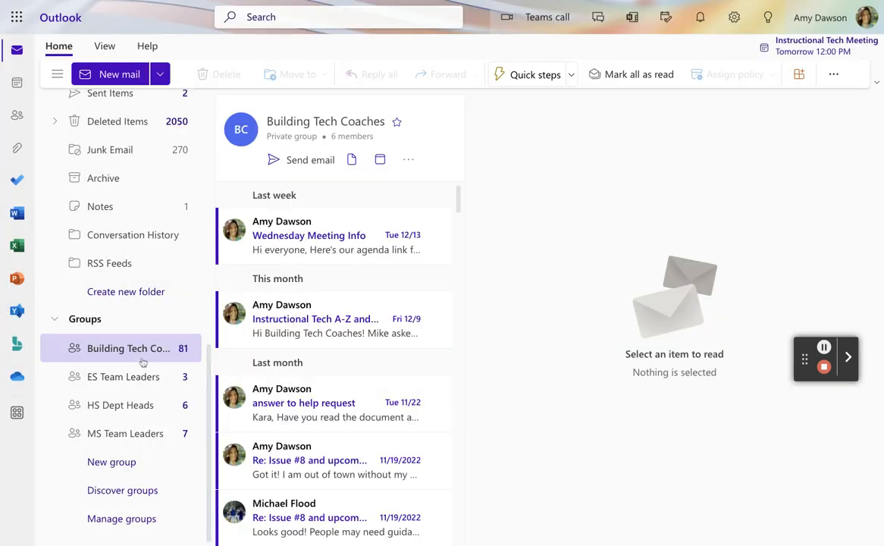